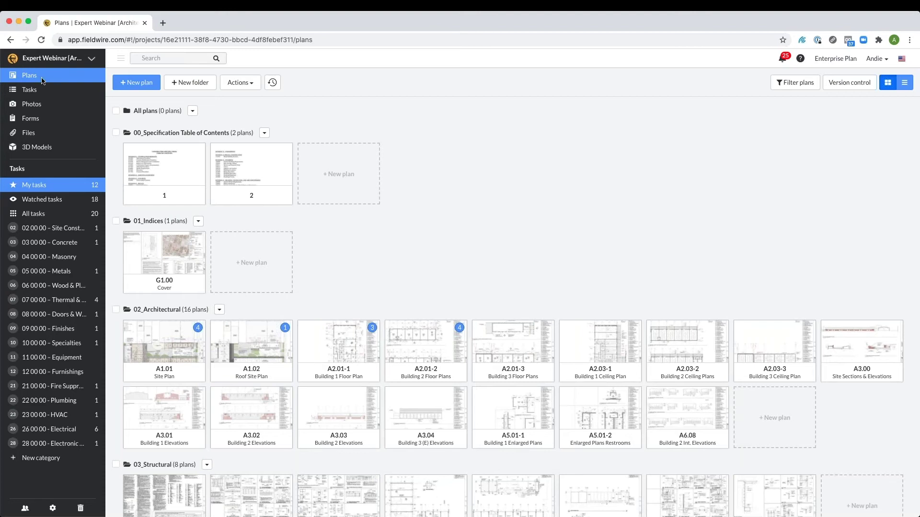
Start a new plan upload, then dismiss the Upload your plans dialog without uploading.
click(127, 83)
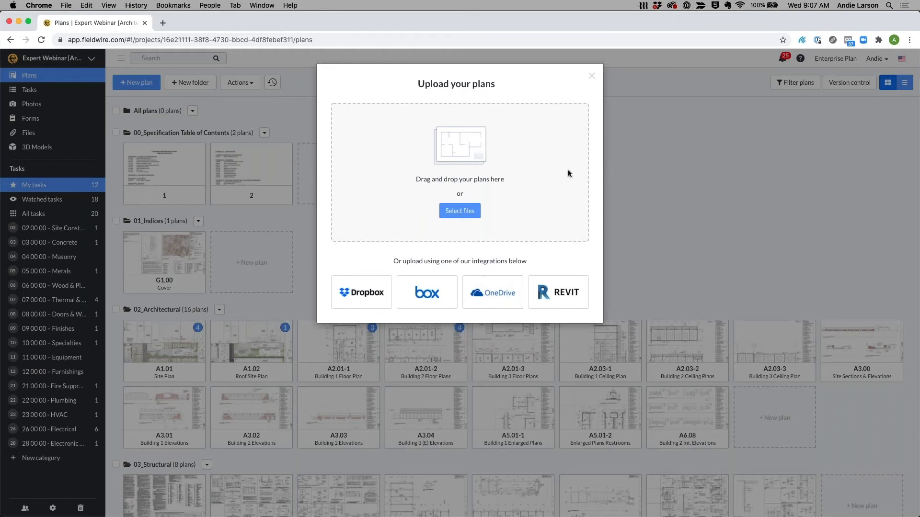
click(593, 76)
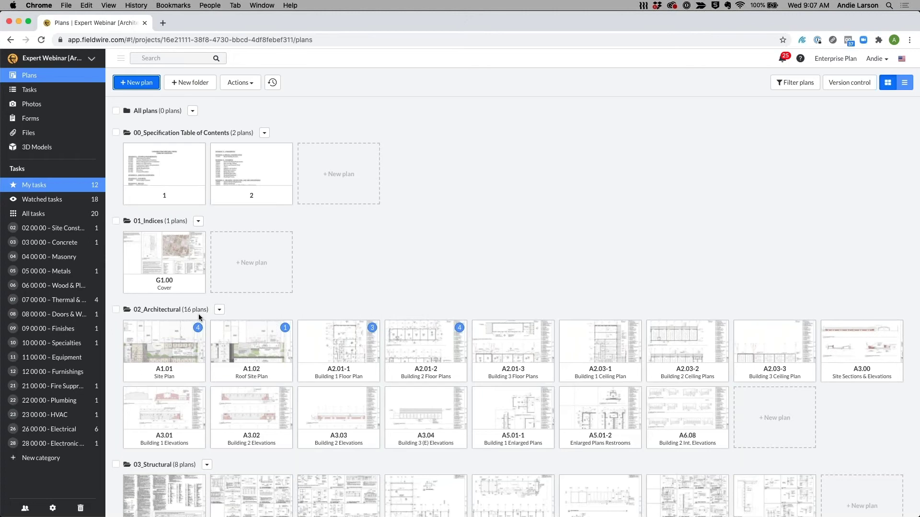
Open sheet A2.01-1 Building 1 Floor Plan and zoom in on its marked-up rooms.
click(332, 348)
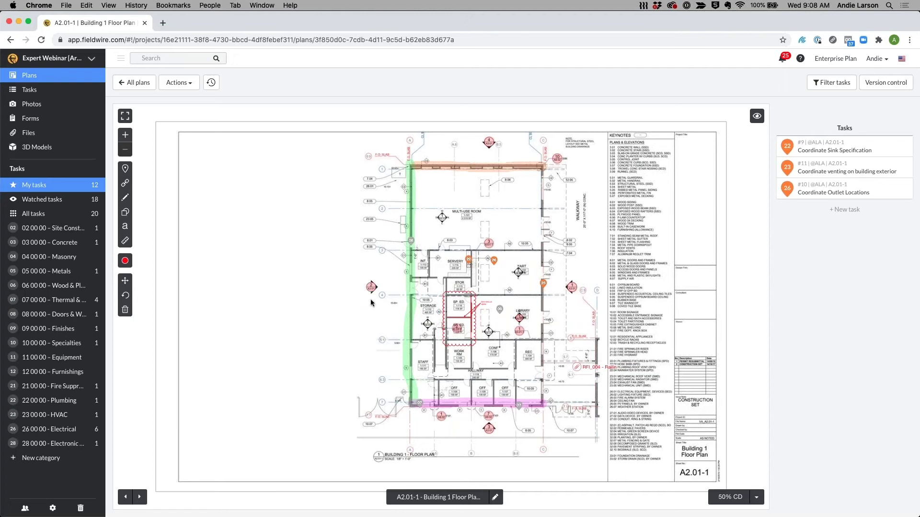
scroll(370, 302, up, 5)
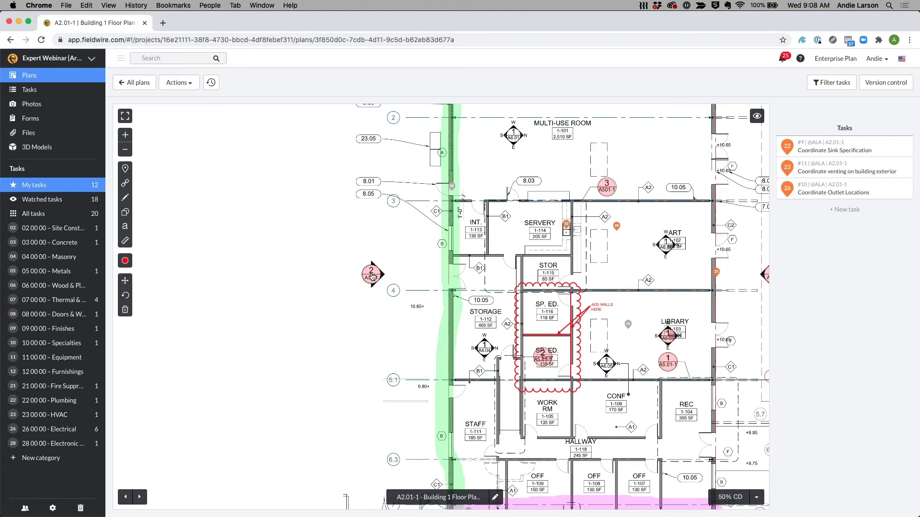
click(372, 275)
click(373, 219)
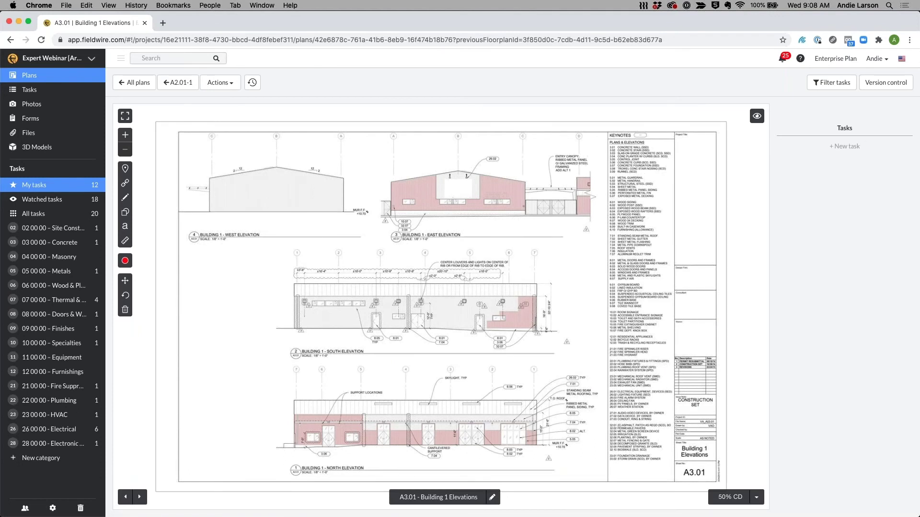
click(170, 86)
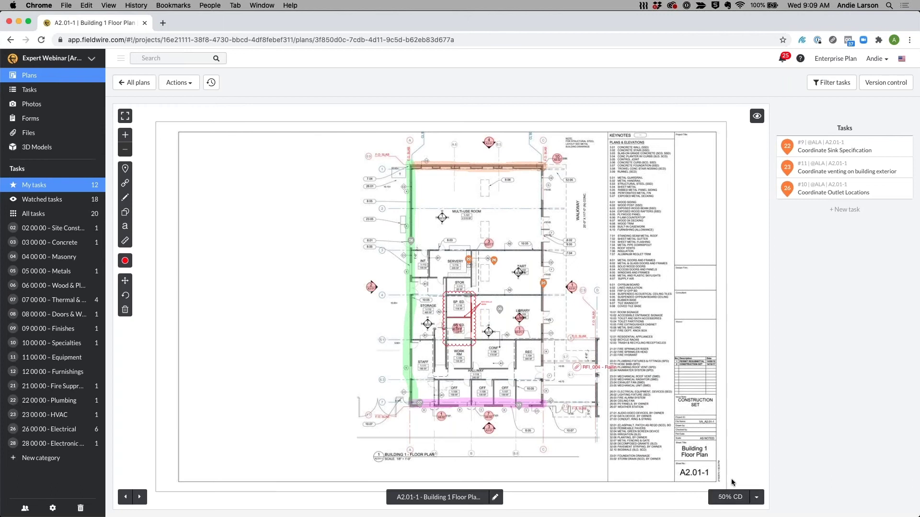
Switch sheet A2.01-1 to its 100% DD version and bring up the version list again.
click(757, 498)
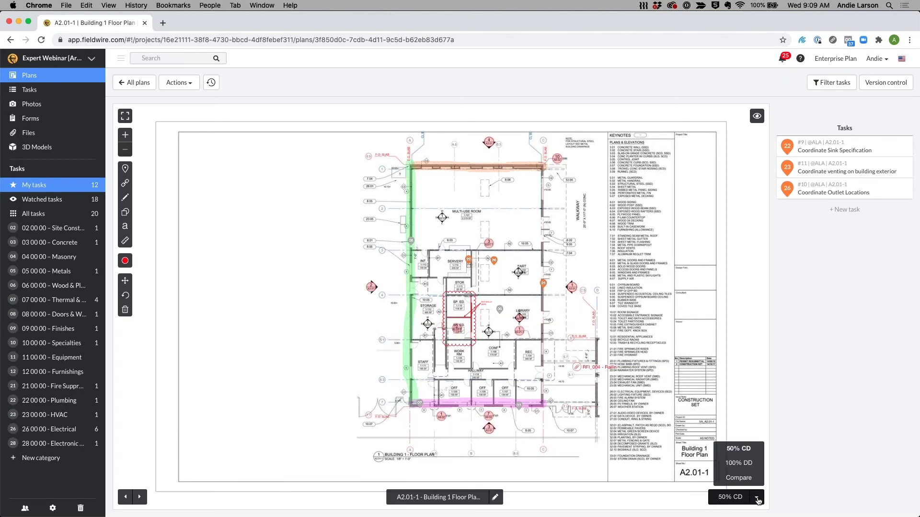
click(736, 466)
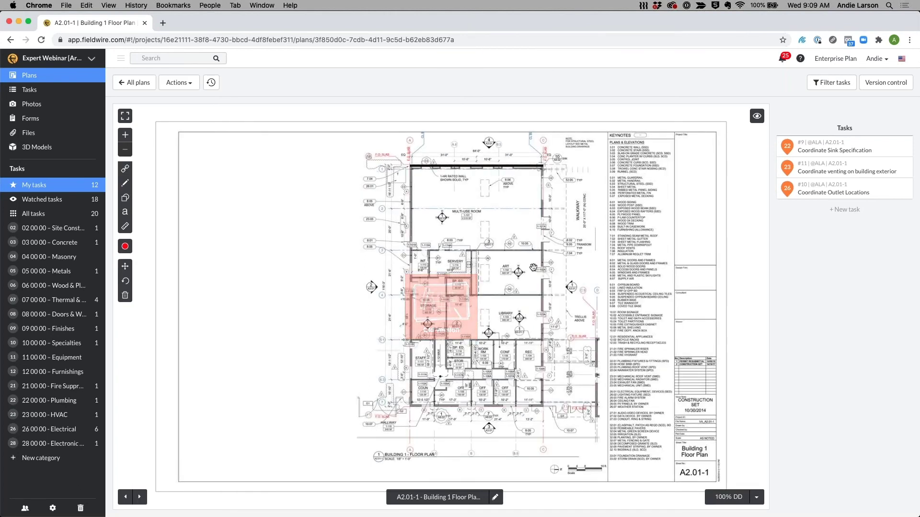
drag(532, 266, 507, 281)
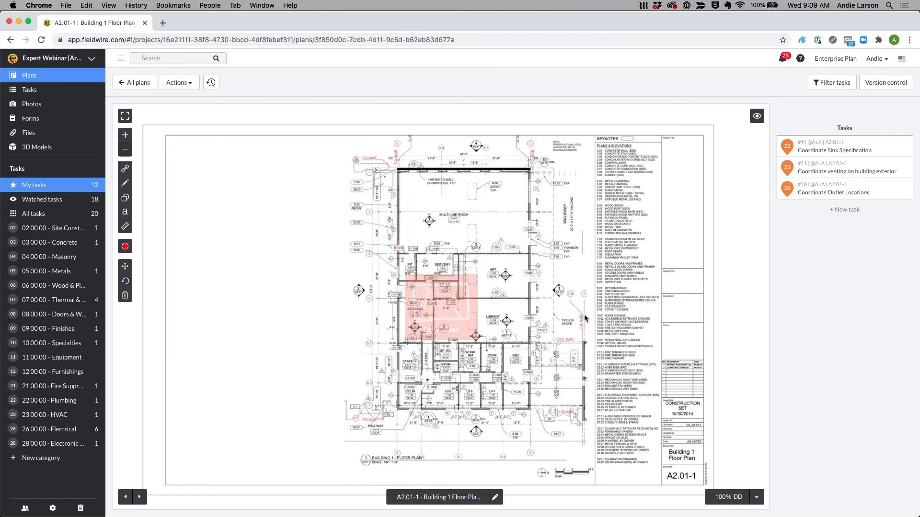
click(757, 500)
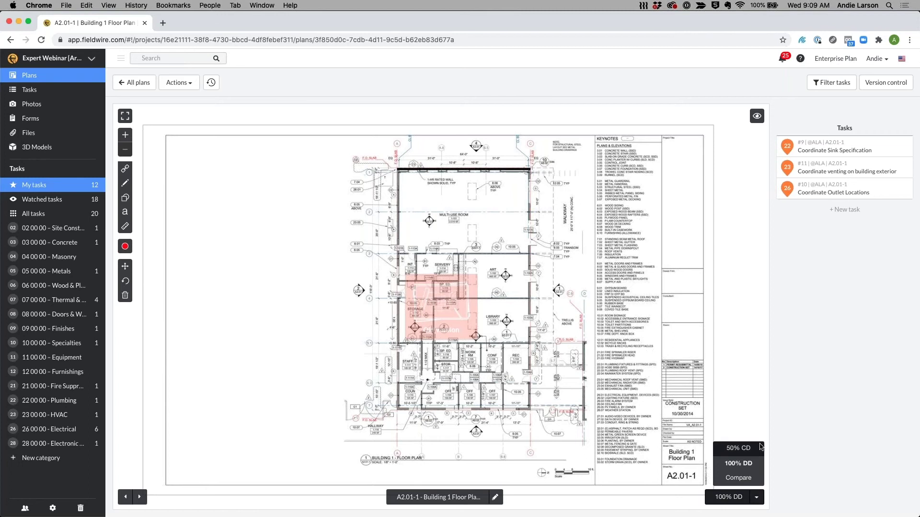
Compare the 50% CD and 100% DD versions of A2.01-1, confirming the sheet alignment.
click(746, 482)
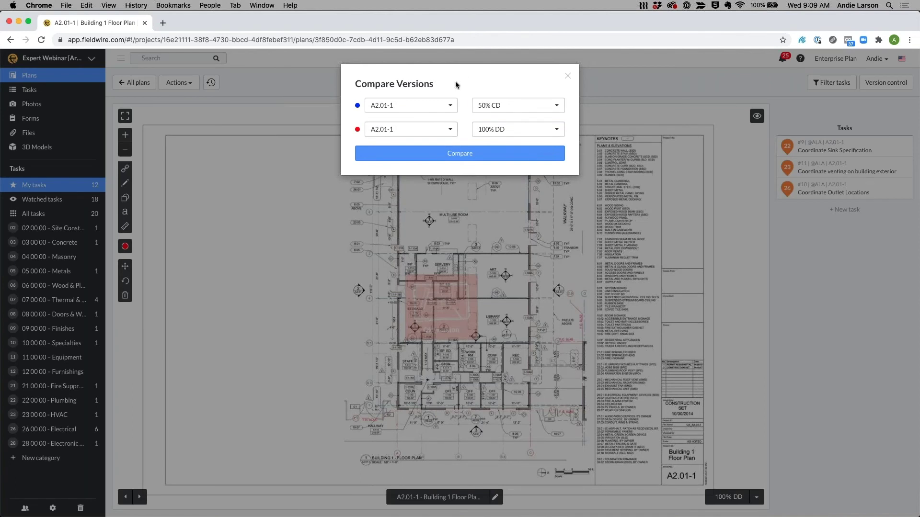
click(444, 155)
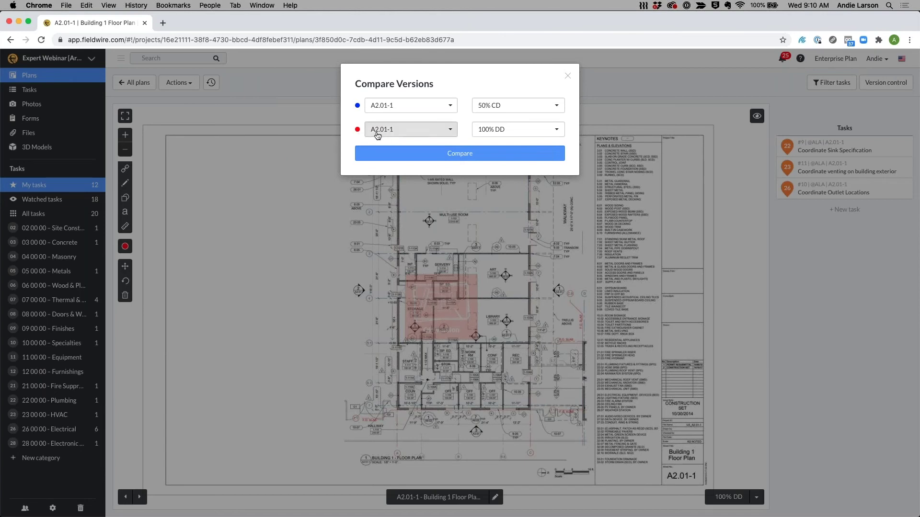
click(392, 155)
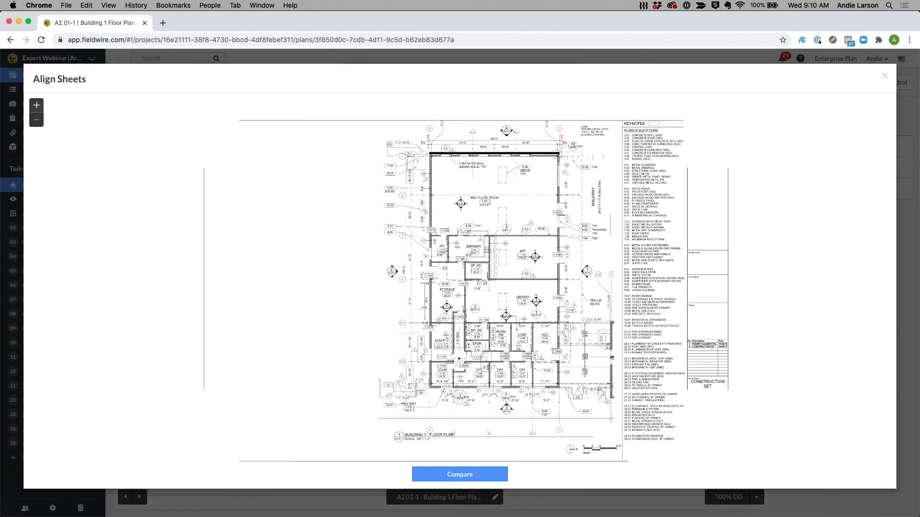
click(448, 474)
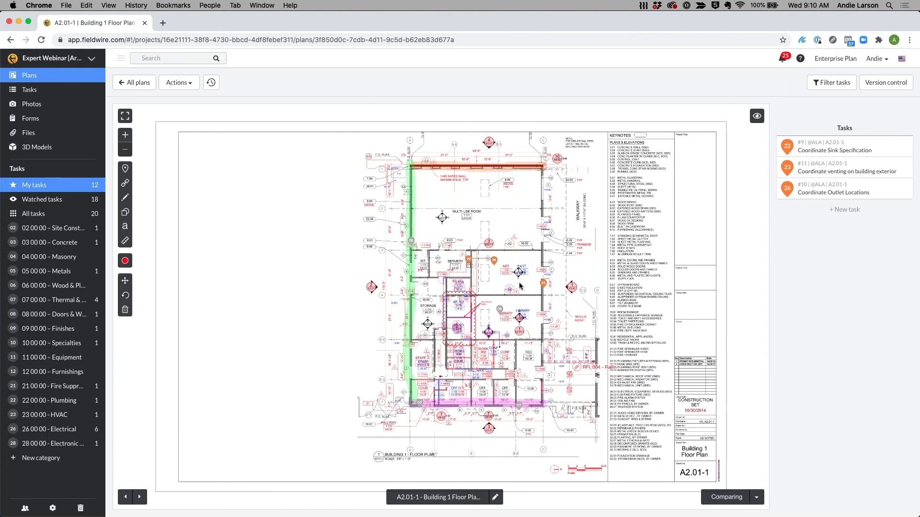
Hide all layers except the red markups and inspect the storage and special ed rooms.
click(757, 117)
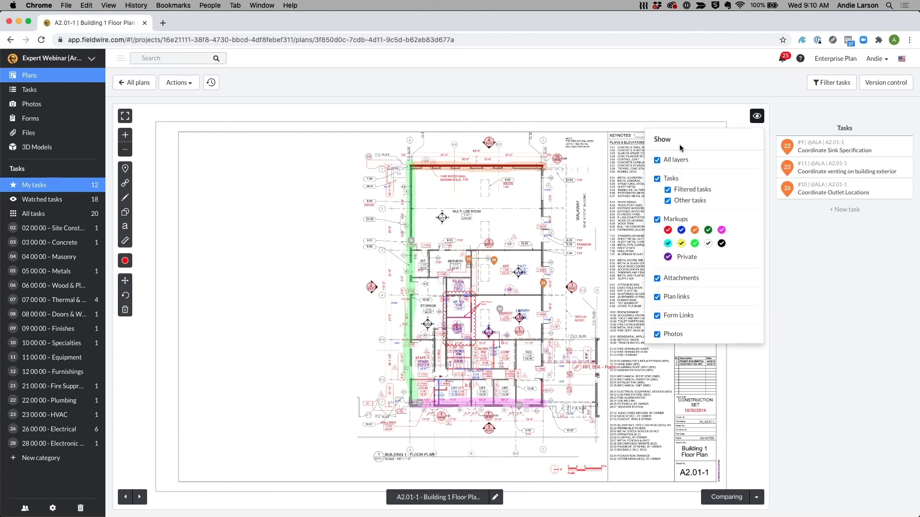
click(658, 161)
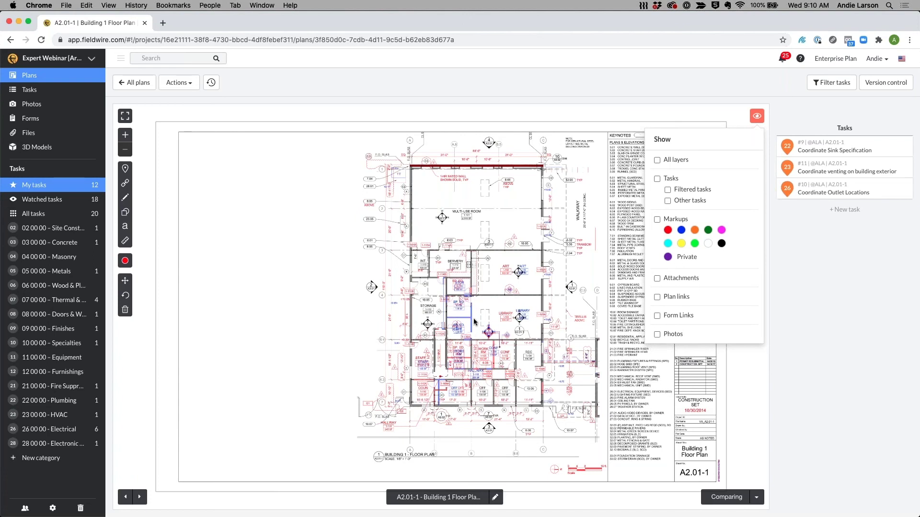
scroll(474, 321, up, 5)
drag(481, 326, 481, 284)
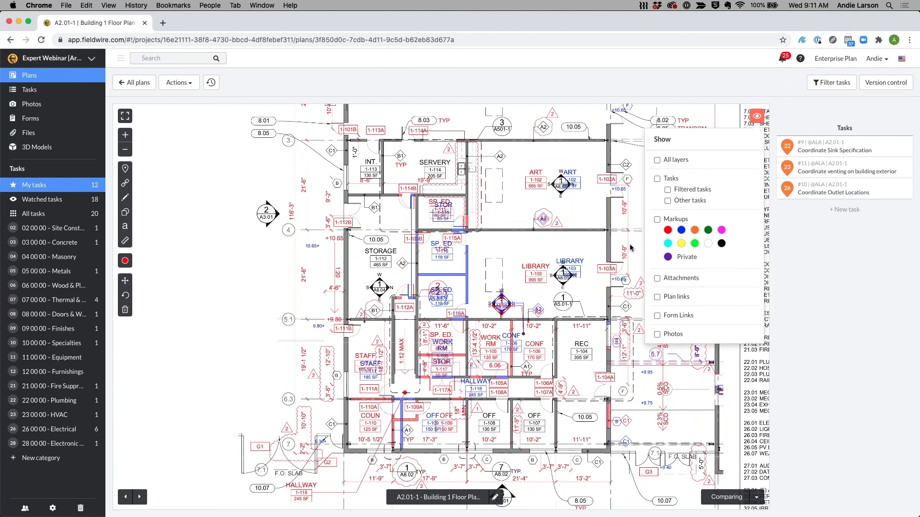
click(668, 231)
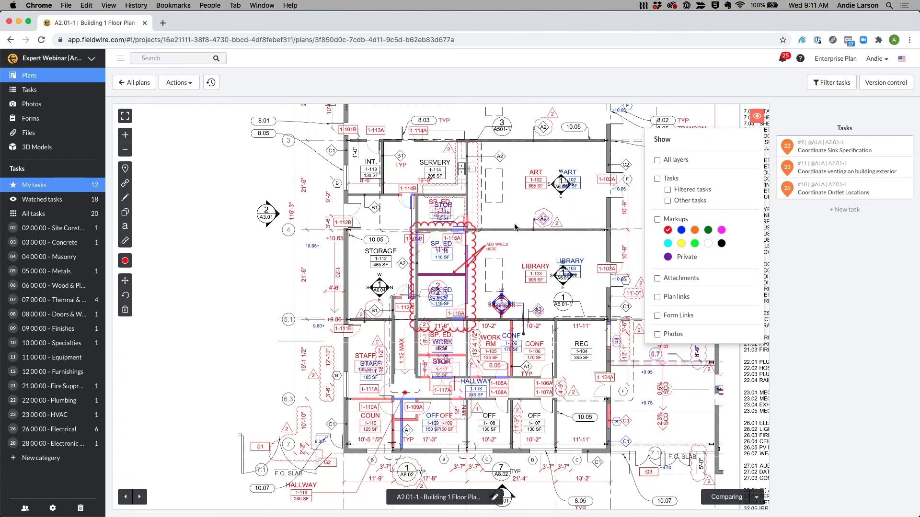
click(758, 117)
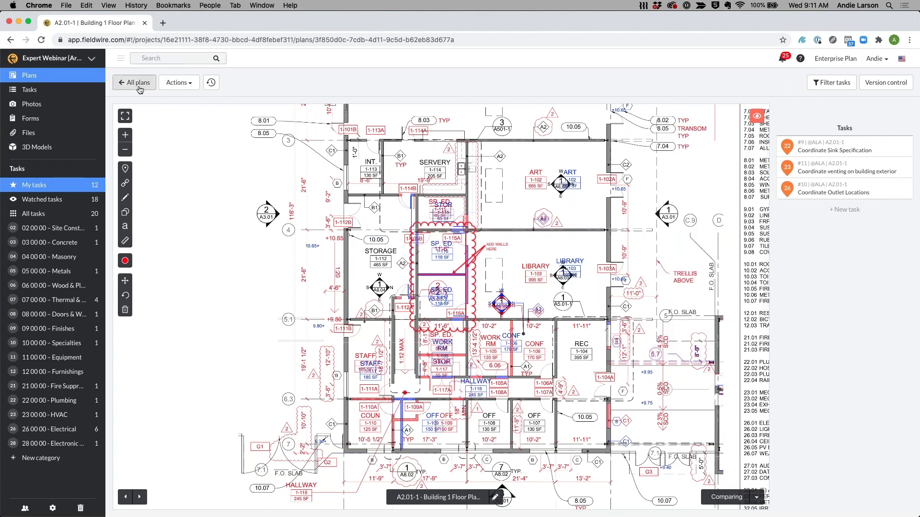
View only the 50% CD version with all layers shown, then return to All plans.
click(757, 497)
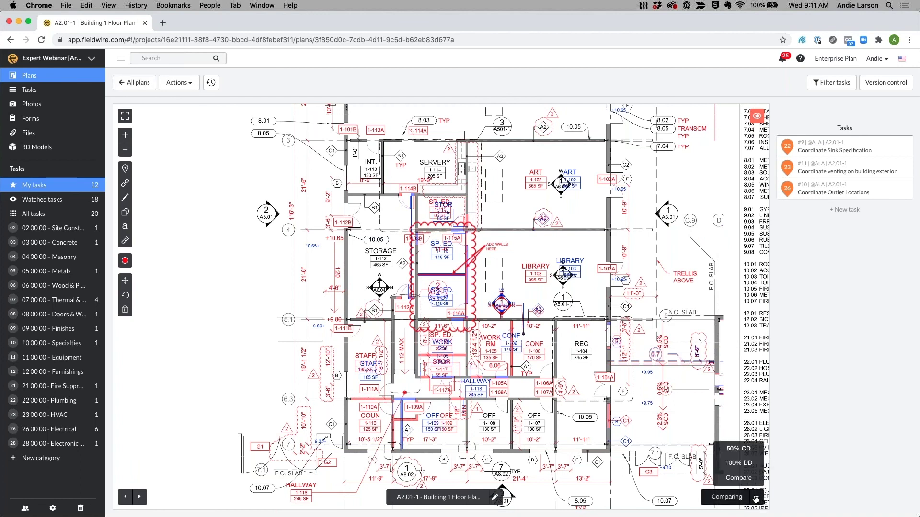
click(739, 449)
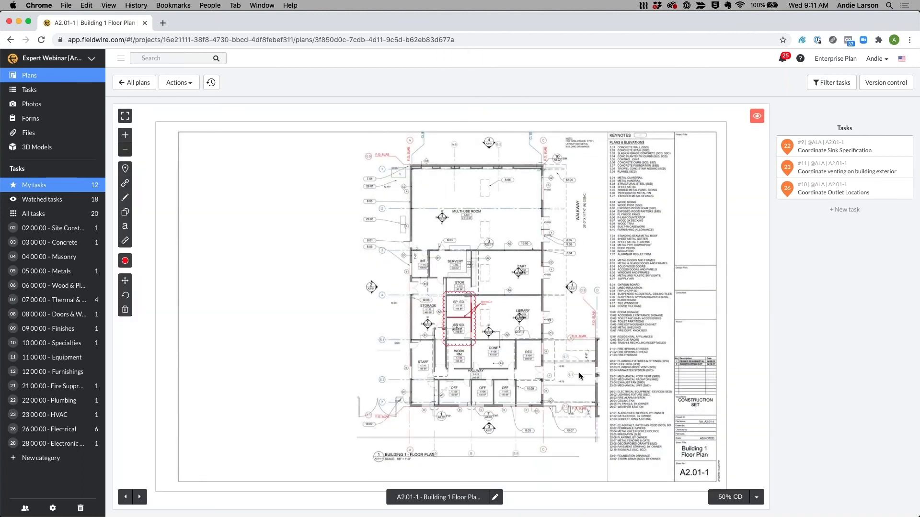
click(757, 117)
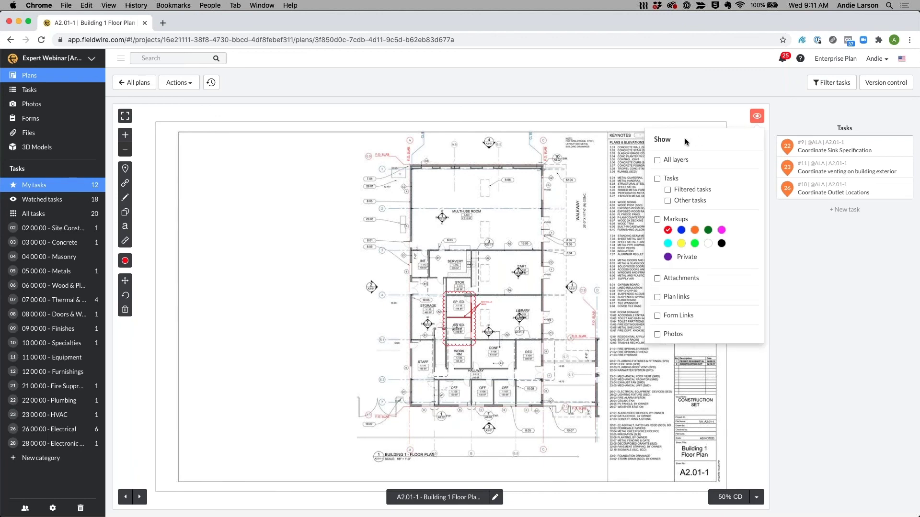
click(657, 162)
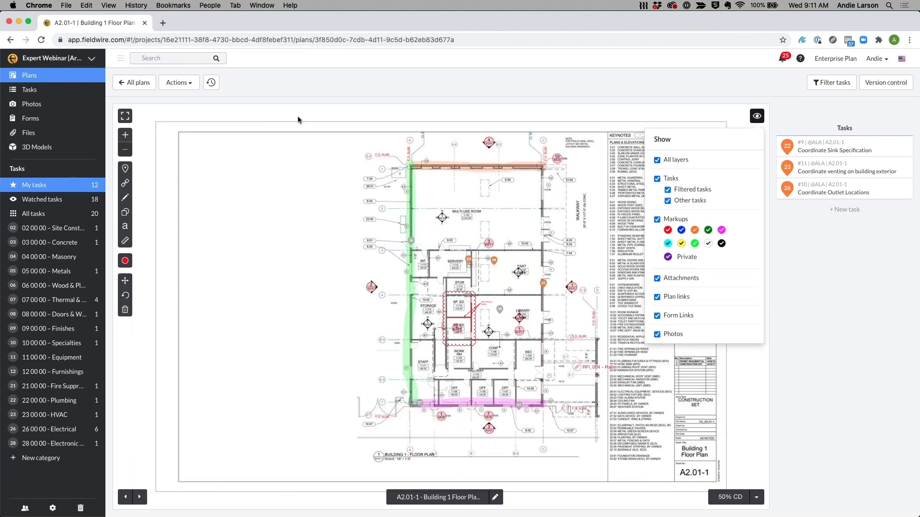
click(141, 89)
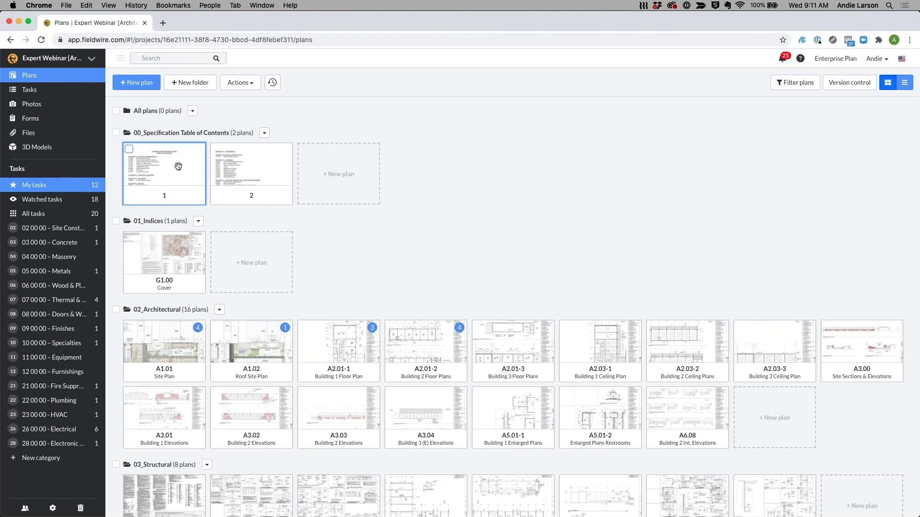
Switch to the project's Files page to see the A_Specifications and B_RFIs PDFs.
click(37, 133)
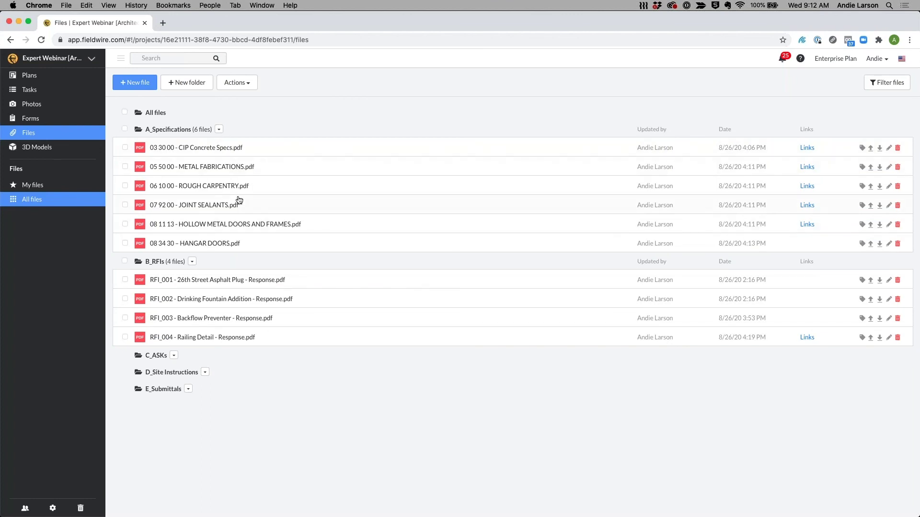
Open sheet 1 of 00_Specification Table of Contents and zoom in on the Division 08 entries.
click(59, 80)
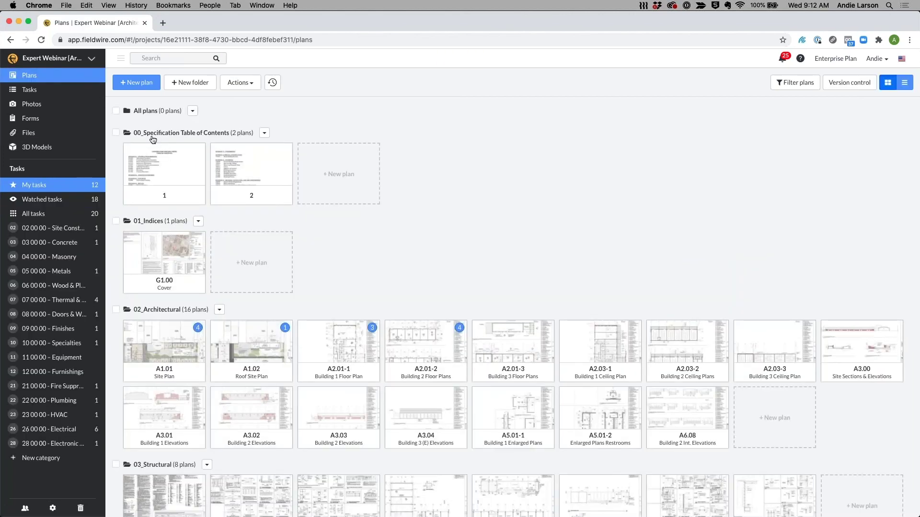
click(177, 166)
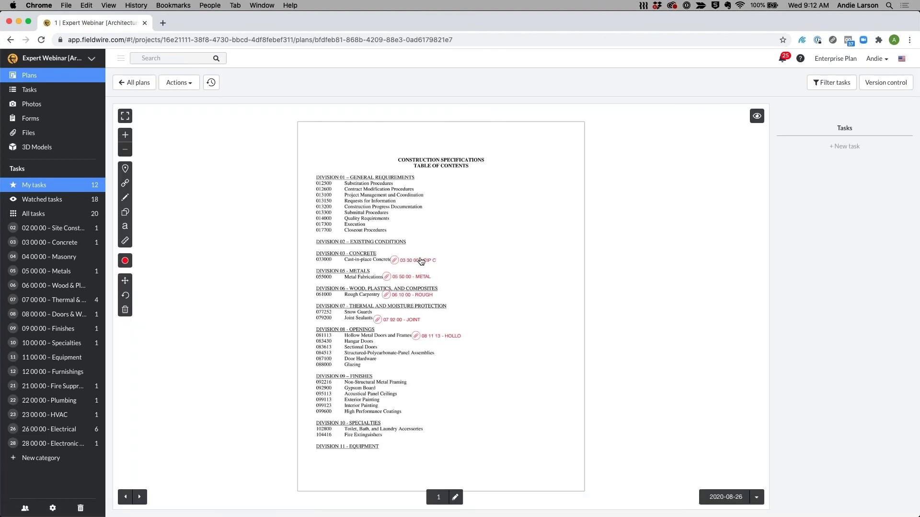
scroll(465, 271, up, 3)
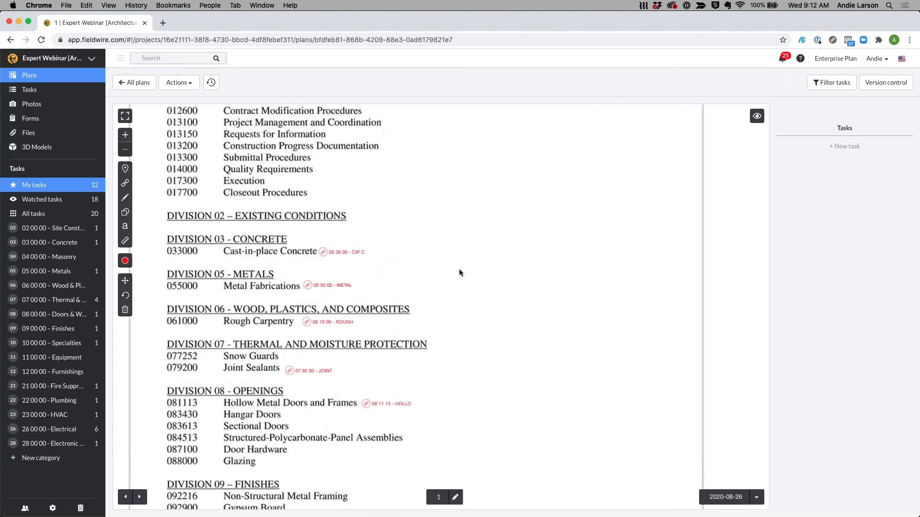
drag(460, 232, 464, 229)
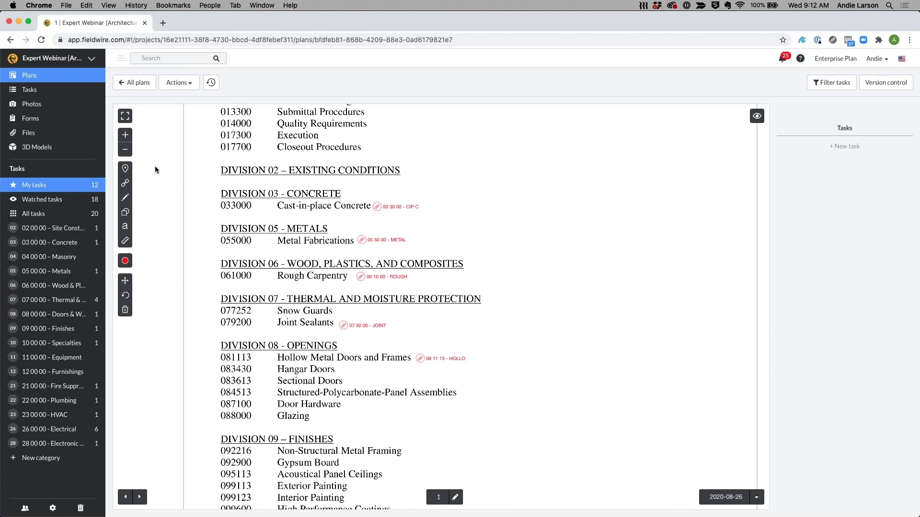
Place a file hyperlink beside Hangar Doors to 08 34 30 – HANGAR DOORS.pdf, found by searching '08'.
click(125, 184)
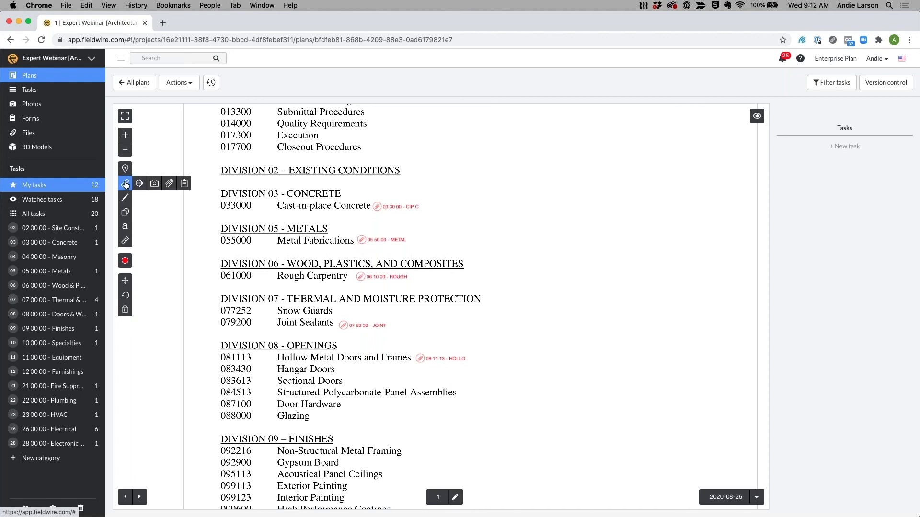
click(170, 185)
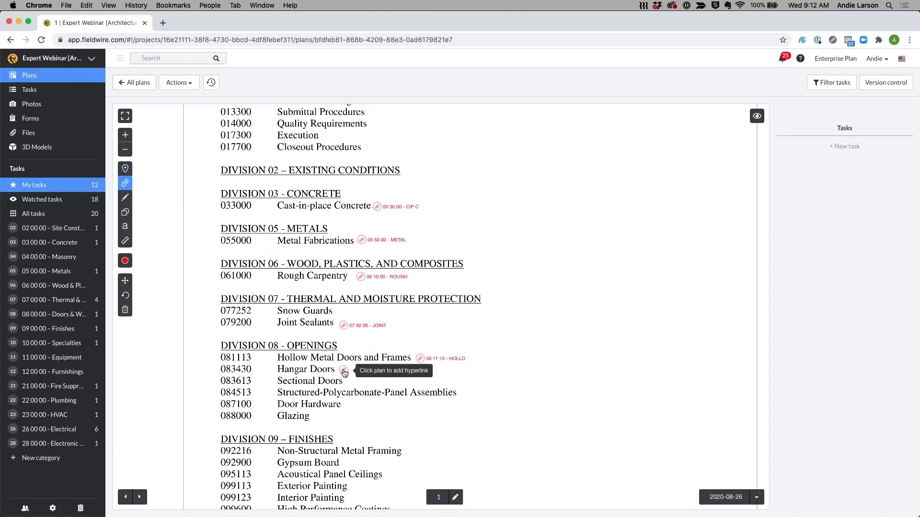
click(345, 372)
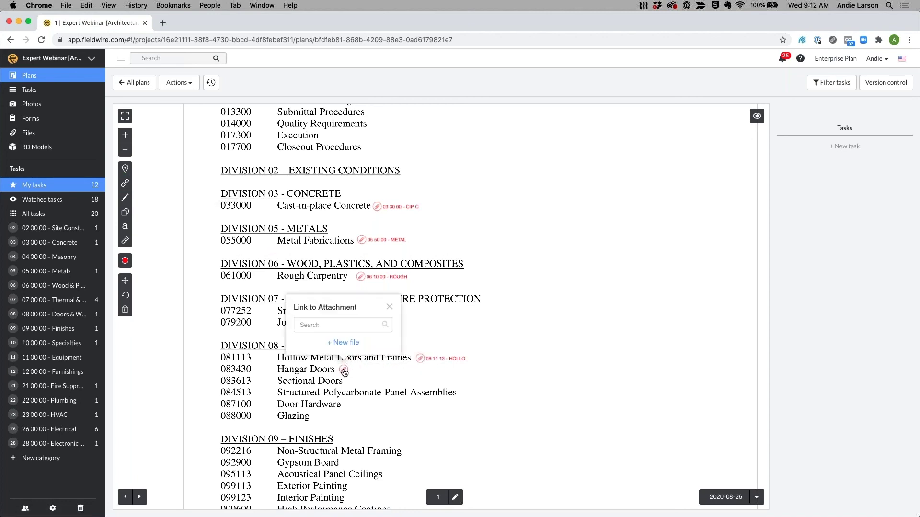
click(316, 325)
text(08)
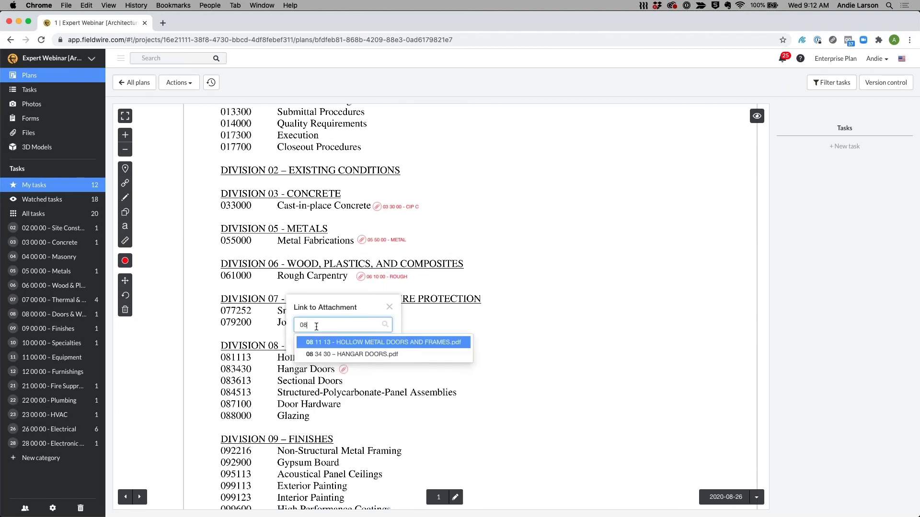
click(350, 355)
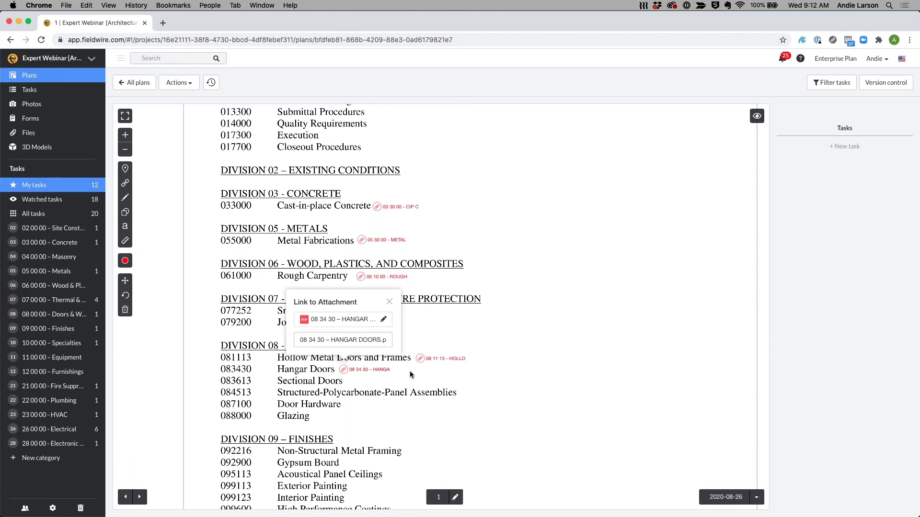